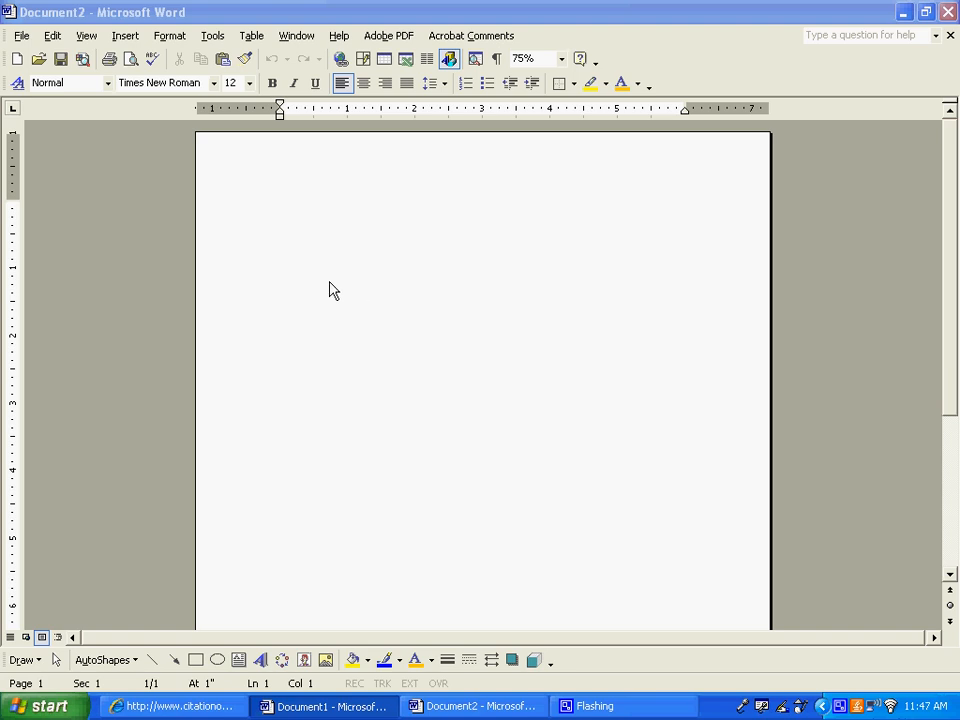
Step: Open the document's header for editing and right-align its text
{"action": "left_click", "coordinate": [86, 38]}
{"action": "left_click", "coordinate": [86, 38]}
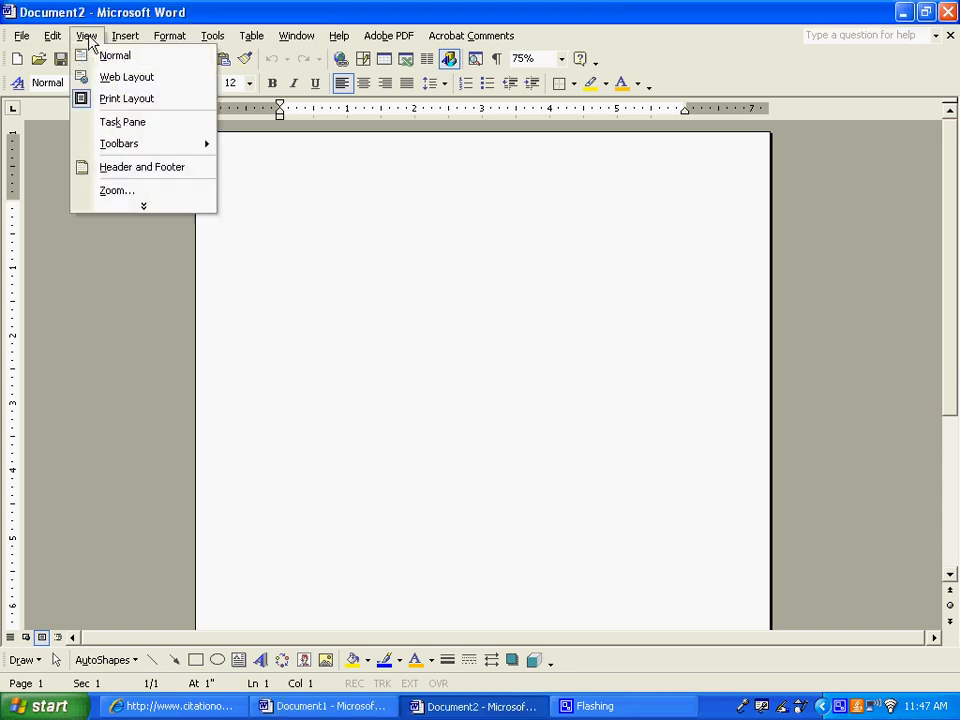
{"action": "left_click", "coordinate": [128, 167]}
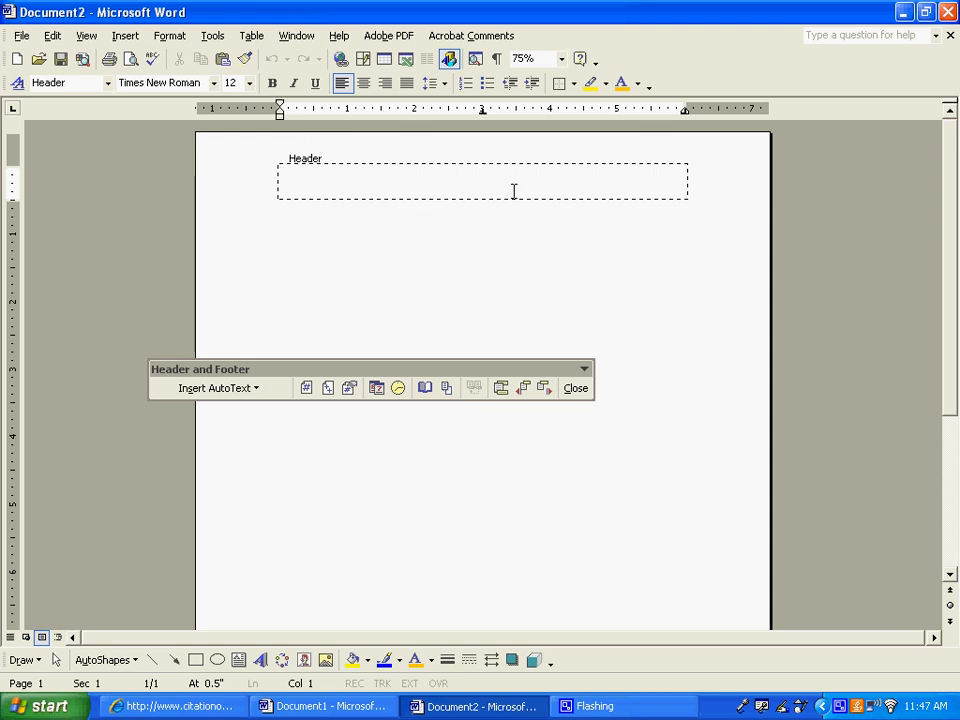
{"action": "left_click", "coordinate": [385, 88]}
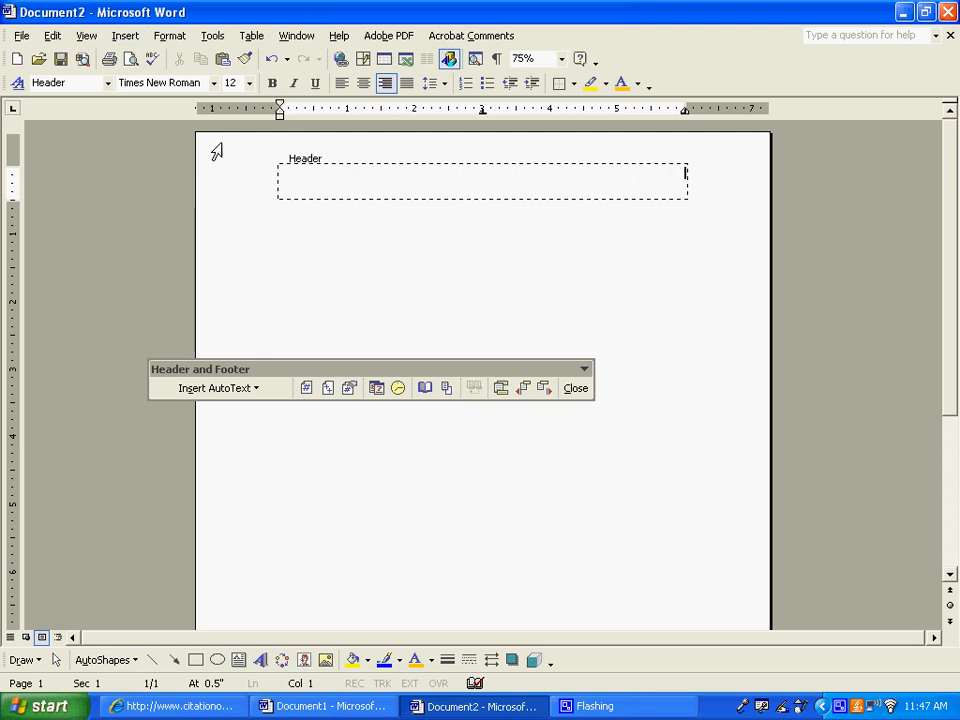
Step: Insert a right-aligned page number in the header, with the number shown on the first page
{"action": "left_click", "coordinate": [127, 37]}
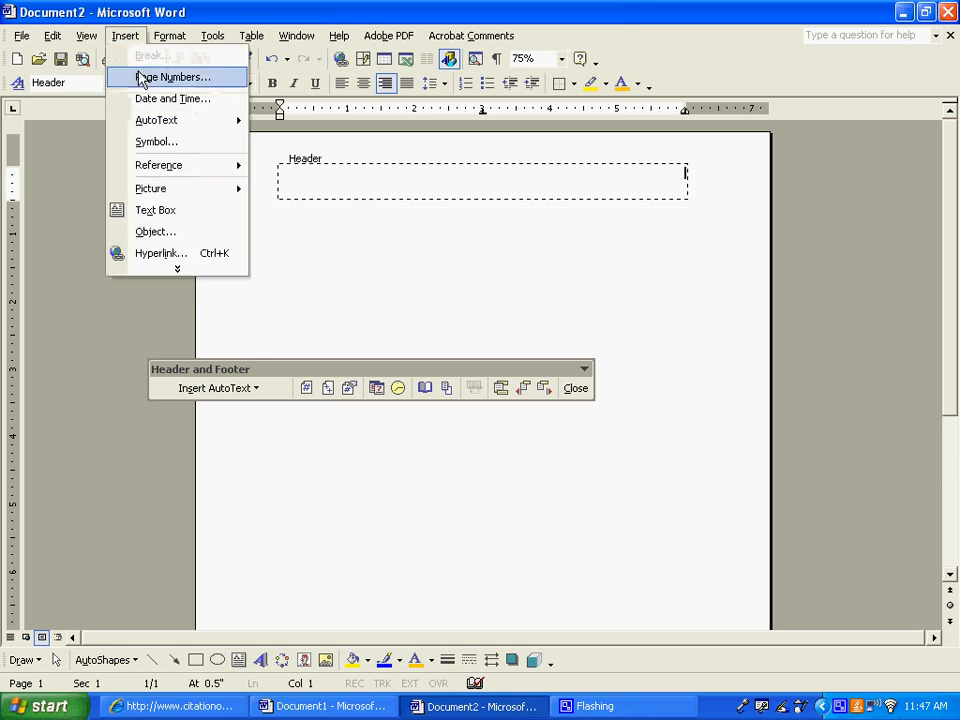
{"action": "left_click", "coordinate": [185, 77]}
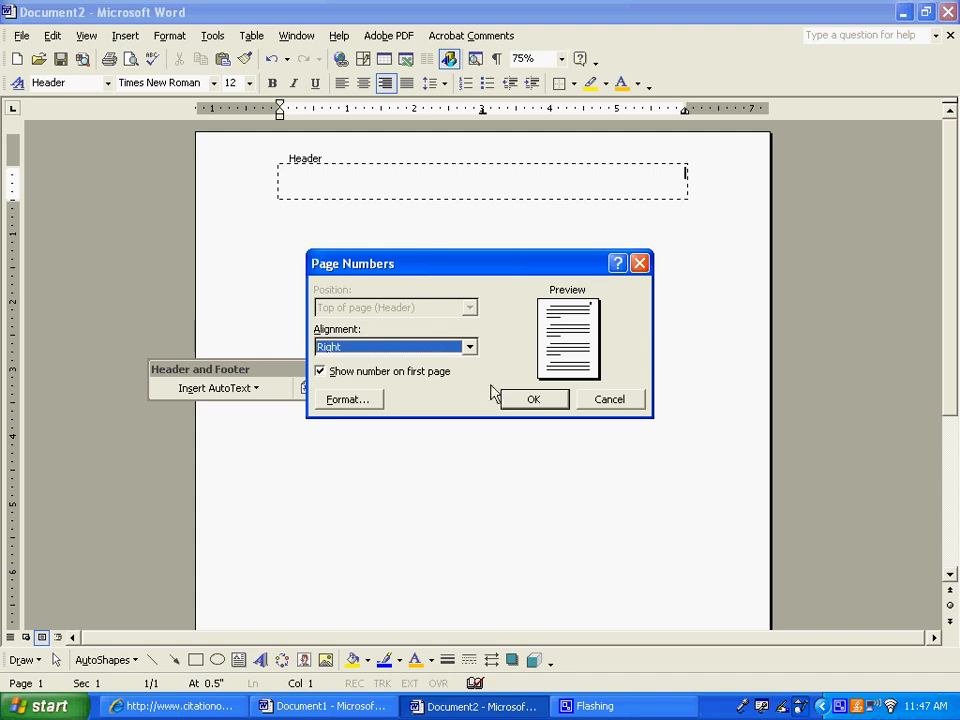
{"action": "left_click", "coordinate": [528, 401]}
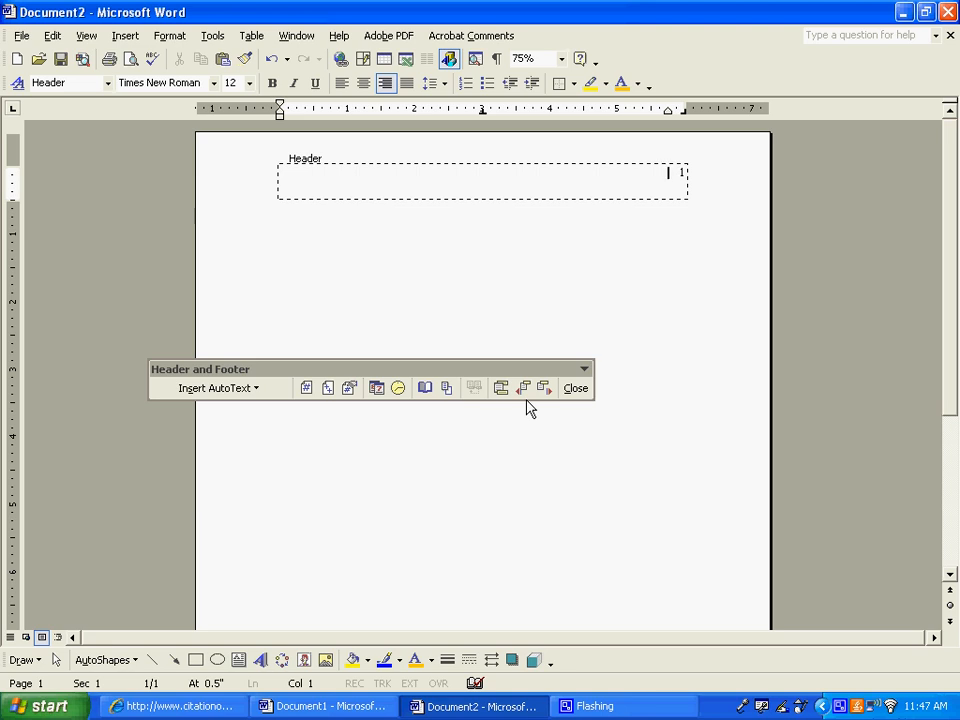
Step: Enter the short title "APA Style Sheet" in front of the page number in the header
{"action": "type", "text": "Aye"}
{"action": "key", "text": "BackSpace"}
{"action": "key", "text": "BackSpace"}
{"action": "type", "text": "PA Style Sheet"}
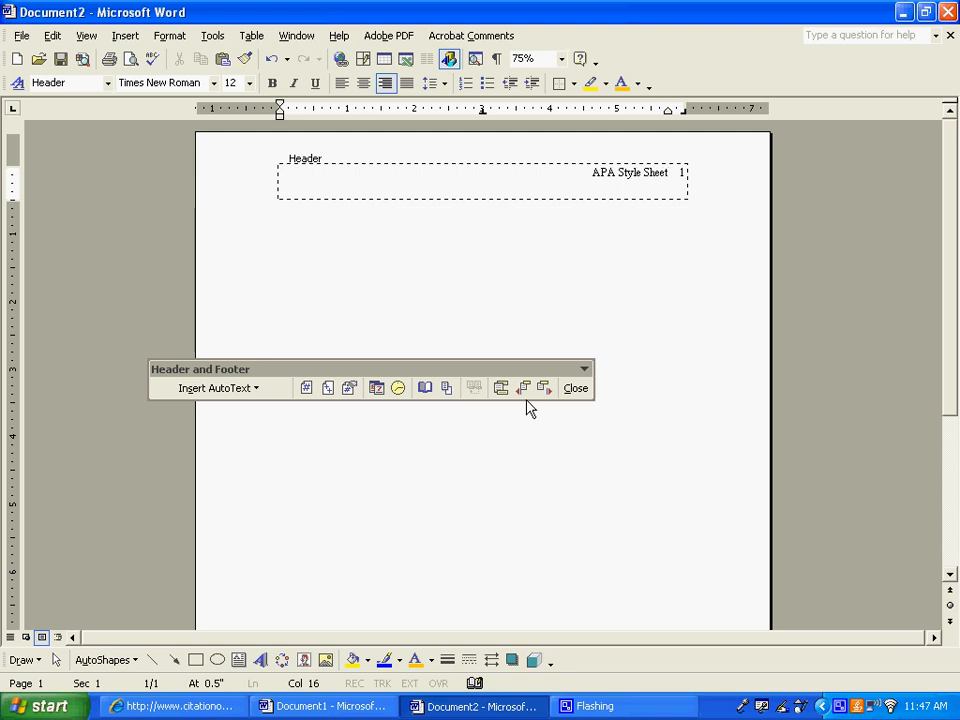
Step: Try centre and left alignment on the header title and return it to right alignment
{"action": "left_click", "coordinate": [366, 85]}
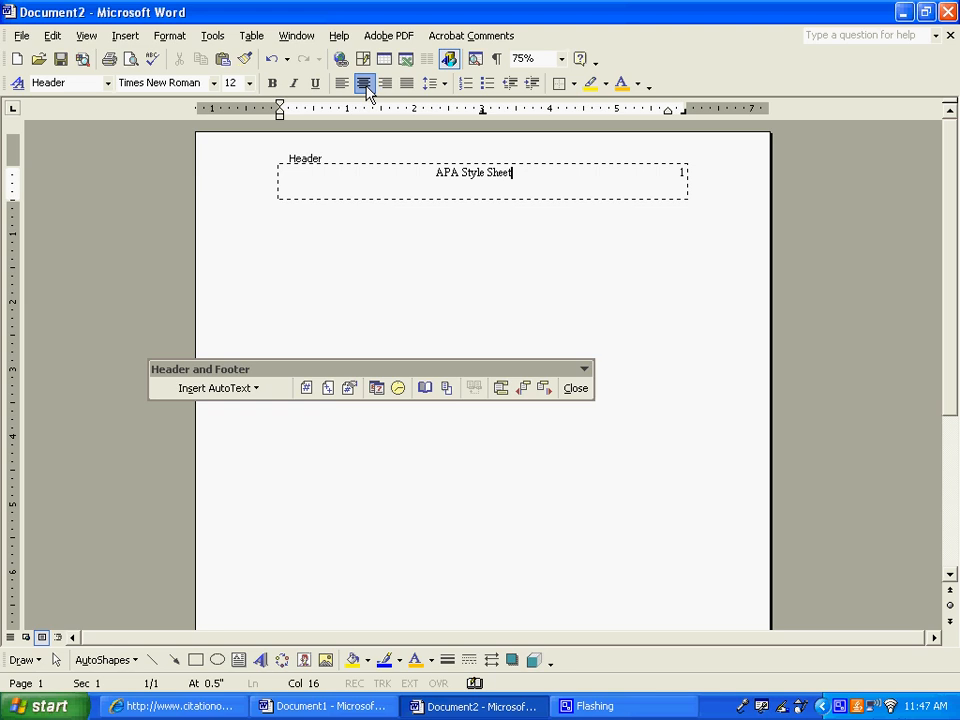
{"action": "left_click", "coordinate": [341, 85]}
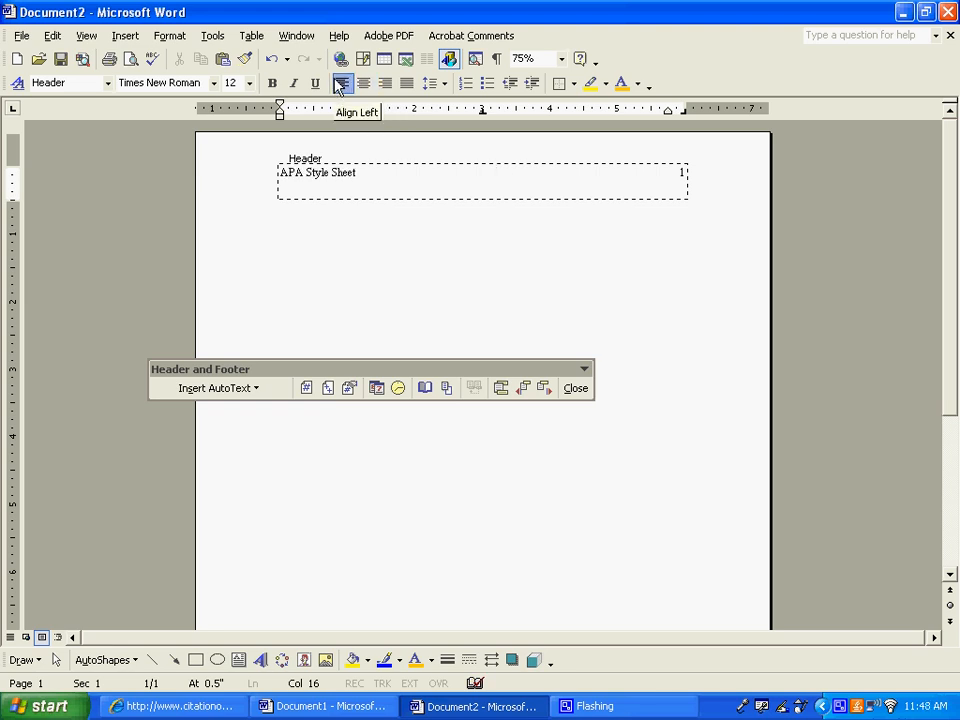
{"action": "left_click", "coordinate": [388, 86]}
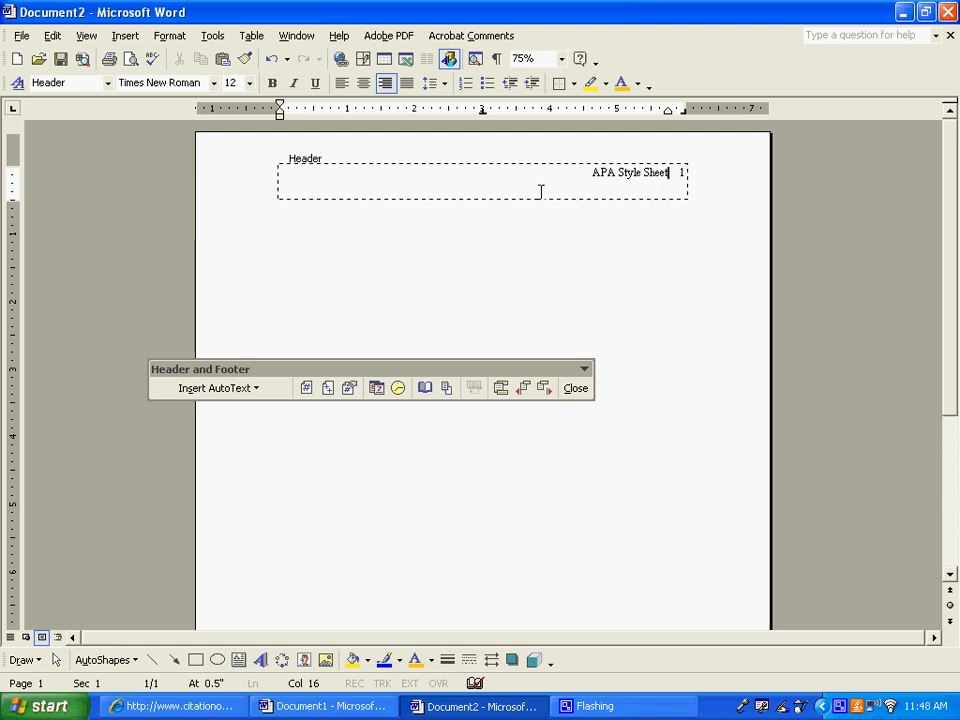
Step: Leave the header and enter "Running head: INSERT RUNNING HEAD HERE" on the first line of the page body
{"action": "double_click", "coordinate": [290, 216]}
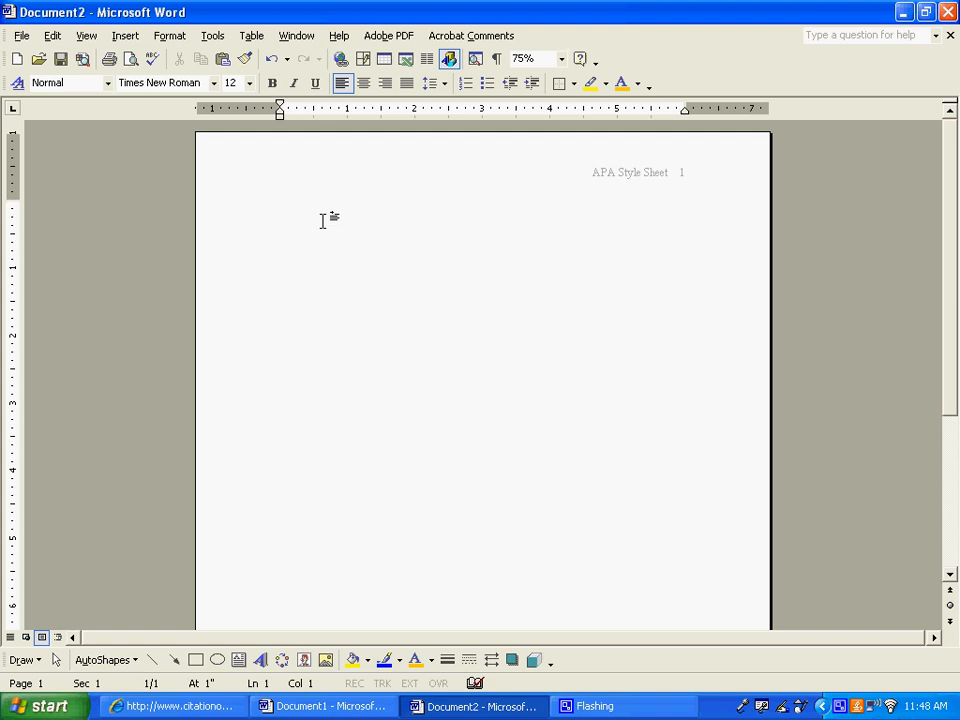
{"action": "type", "text": "Running head:"}
{"action": "type", "text": "ISER"}
{"action": "key", "text": "BackSpace"}
{"action": "key", "text": "BackSpace"}
{"action": "key", "text": "BackSpace"}
{"action": "type", "text": "NSERT RUNNIN"}
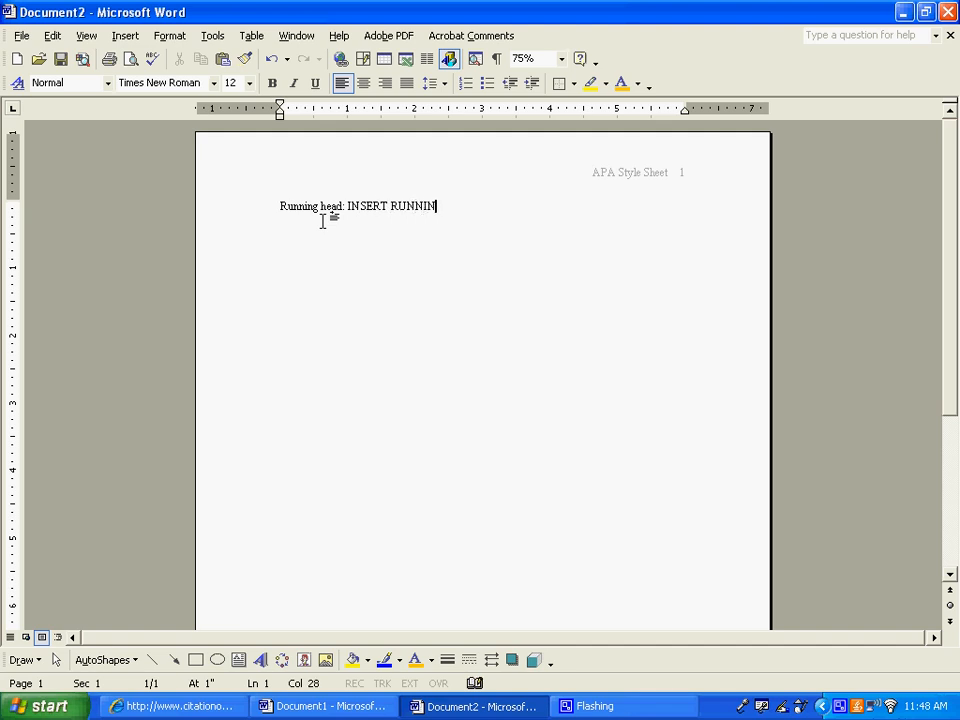
{"action": "type", "text": "G HEAD HERE"}
Step: Add blank lines below the running head until the cursor is on line 19 of the title page
{"action": "key", "text": "Return"}
{"action": "key", "text": "Return"}
{"action": "key", "text": "Return"}
{"action": "key", "text": "Return"}
{"action": "key", "text": "Return"}
{"action": "key", "text": "Return"}
{"action": "key", "text": "Return"}
{"action": "key", "text": "Return"}
{"action": "key", "text": "Return"}
{"action": "key", "text": "Return"}
{"action": "key", "text": "Return"}
{"action": "key", "text": "Return"}
{"action": "key", "text": "Return"}
{"action": "key", "text": "Return"}
{"action": "key", "text": "Return"}
{"action": "key", "text": "Return"}
{"action": "key", "text": "Return"}
{"action": "key", "text": "Return"}
{"action": "key", "text": "Return"}
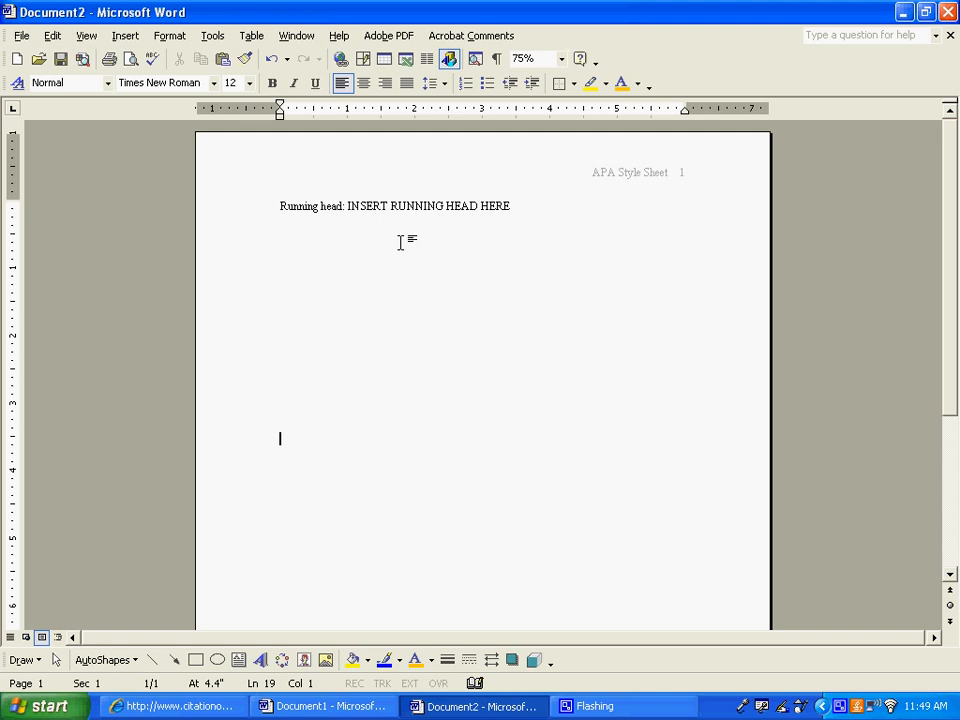
{"action": "key", "text": "BackSpace"}
{"action": "left_click", "coordinate": [324, 706]}
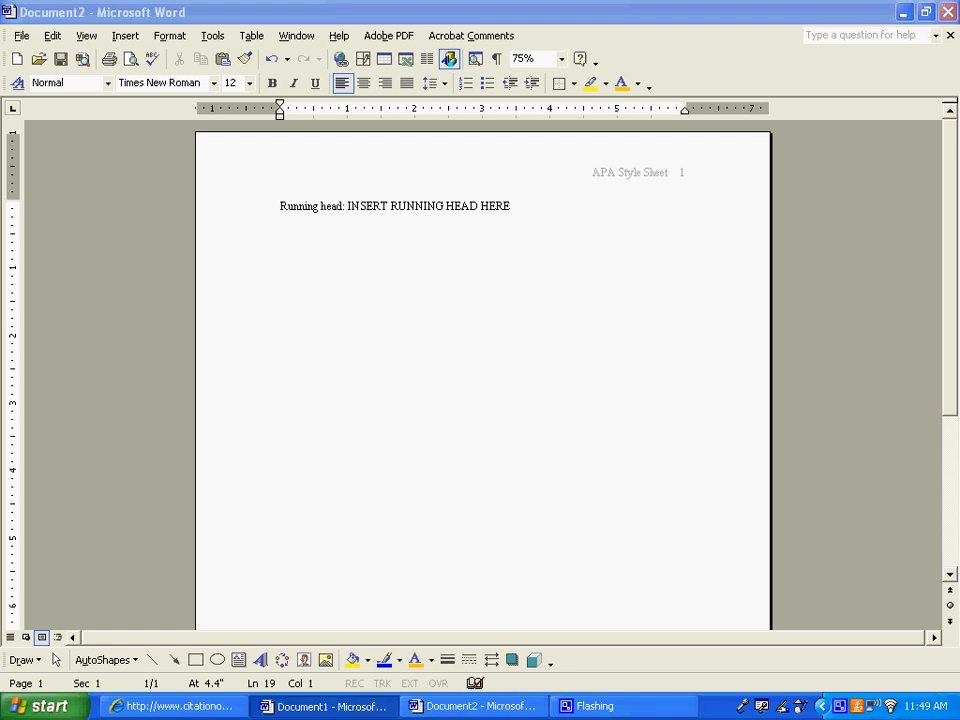
{"action": "left_click", "coordinate": [243, 348]}
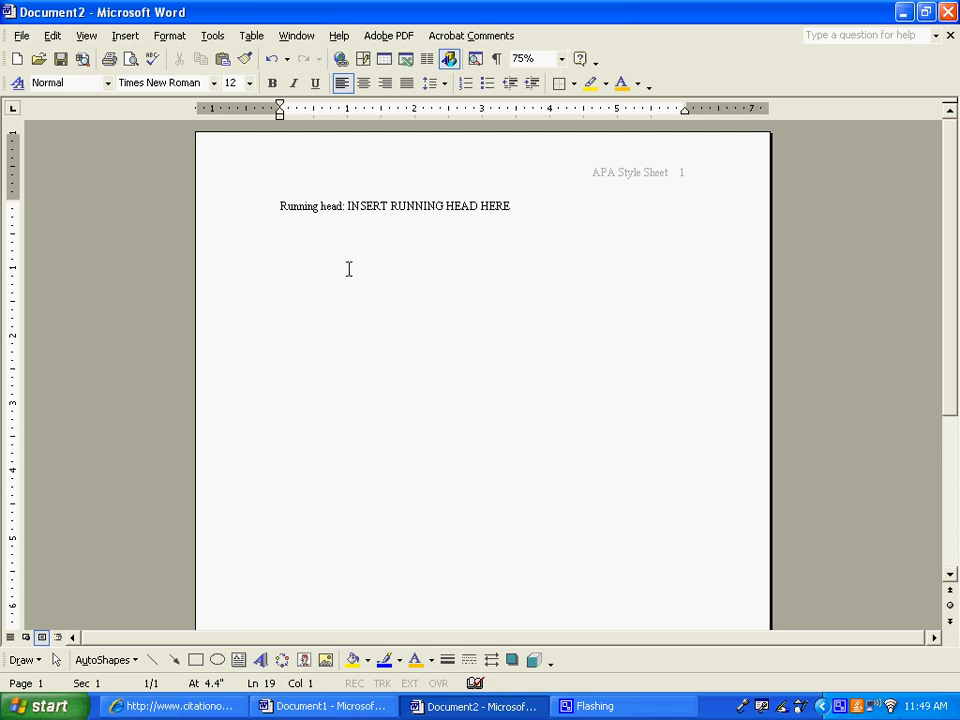
Step: Centre the current line and enter "Paper Title" on it
{"action": "left_click", "coordinate": [362, 86]}
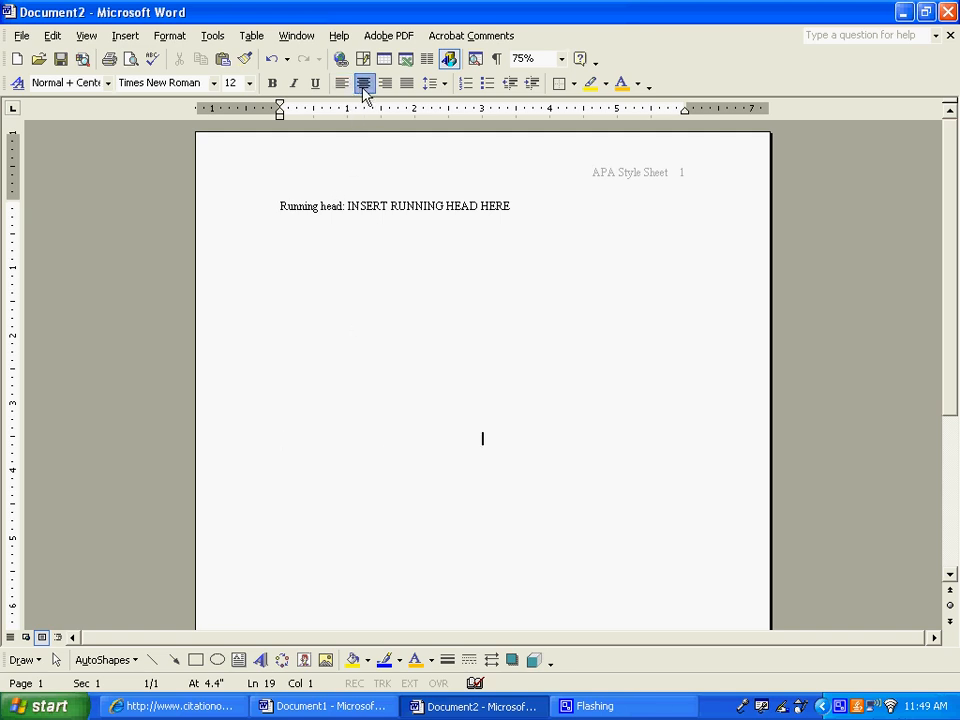
{"action": "type", "text": "Pe"}
{"action": "type", "text": "per Titl"}
{"action": "type", "text": "e"}
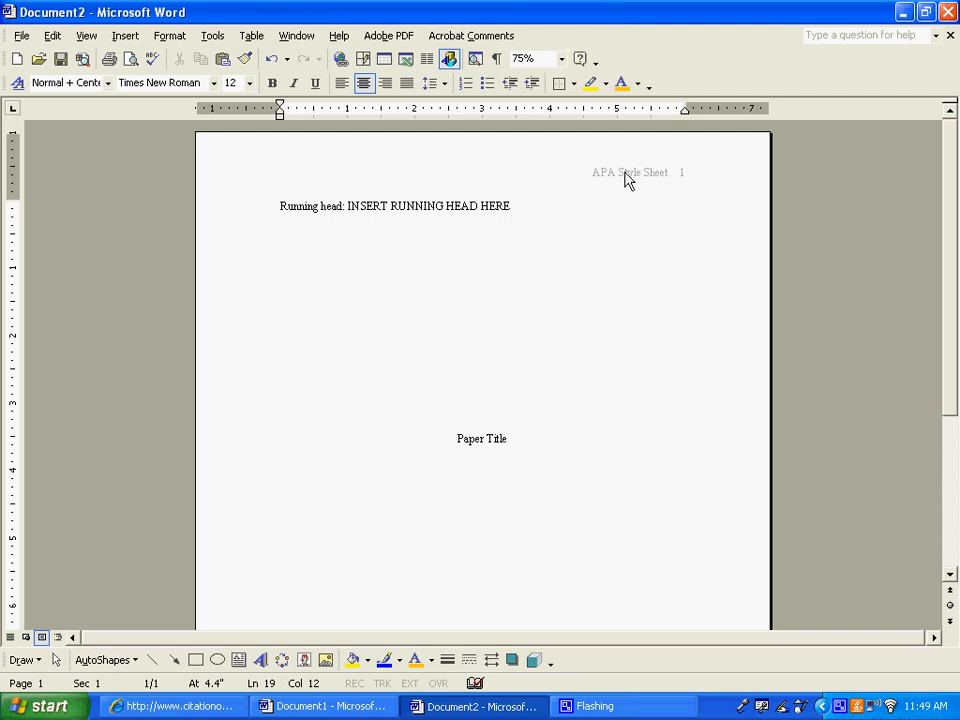
Step: Add centred "Name" and "Affiliation" lines below the title, each preceded by a blank line, and start a new line
{"action": "key", "text": "Return"}
{"action": "key", "text": "Return"}
{"action": "type", "text": "Name"}
{"action": "key", "text": "Return"}
{"action": "key", "text": "Return"}
{"action": "type", "text": "Aff"}
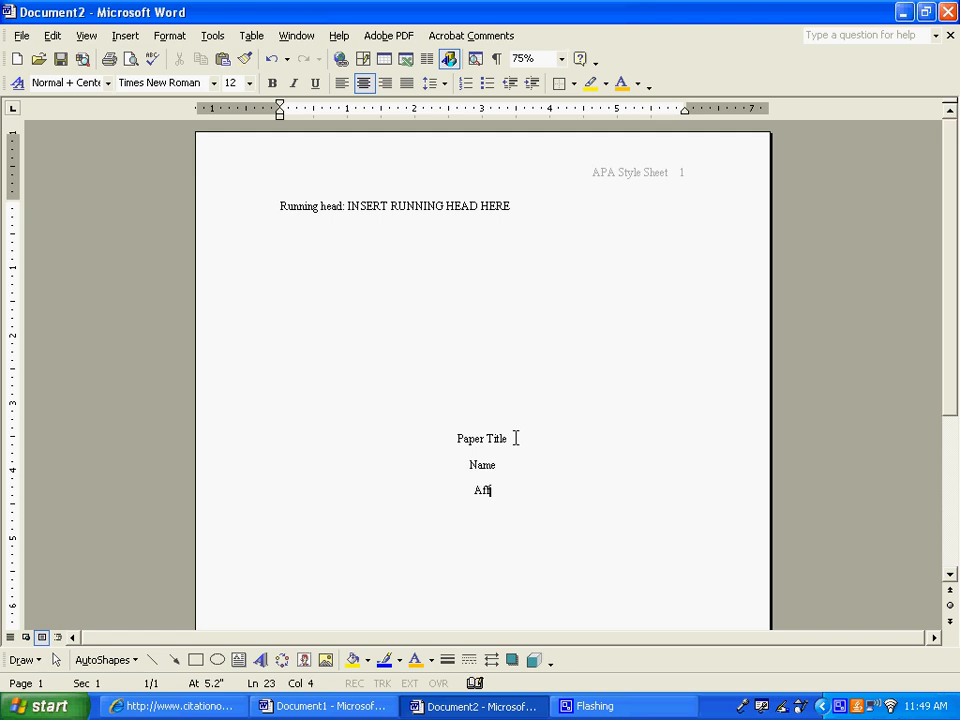
{"action": "type", "text": "iliation"}
{"action": "key", "text": "Return"}
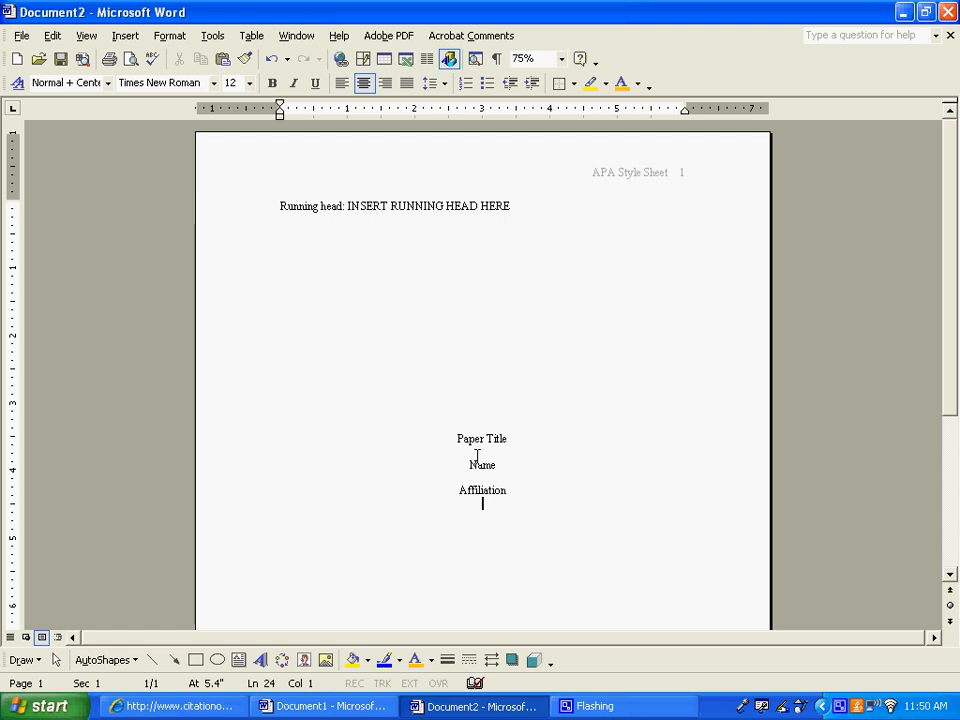
Step: Insert a page break below the Affiliation line and check the header on both pages
{"action": "left_click", "coordinate": [134, 39]}
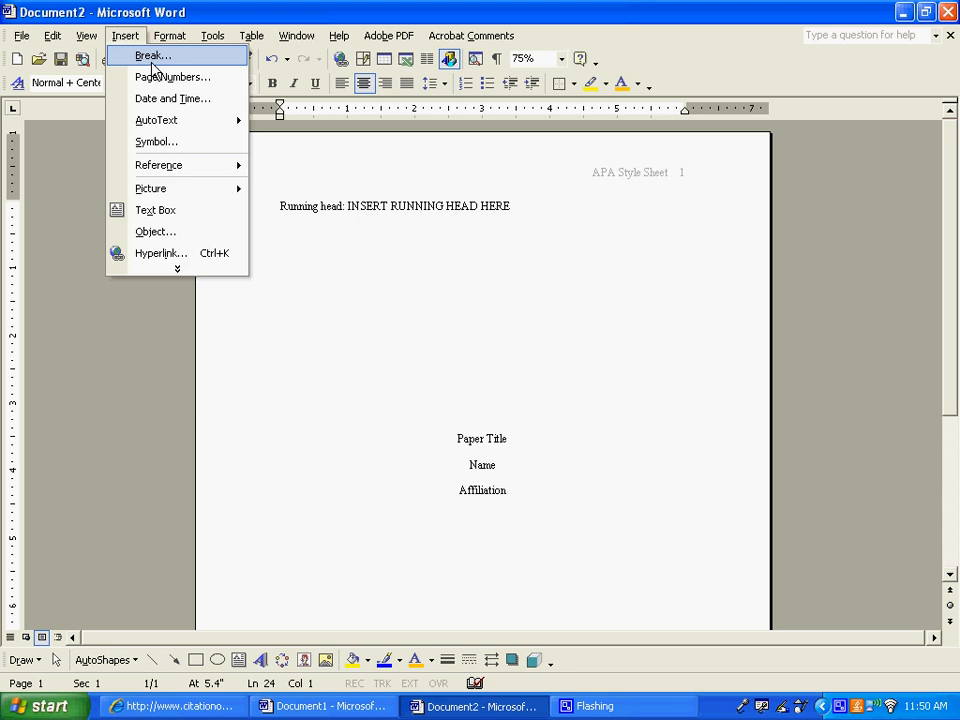
{"action": "left_click", "coordinate": [153, 56]}
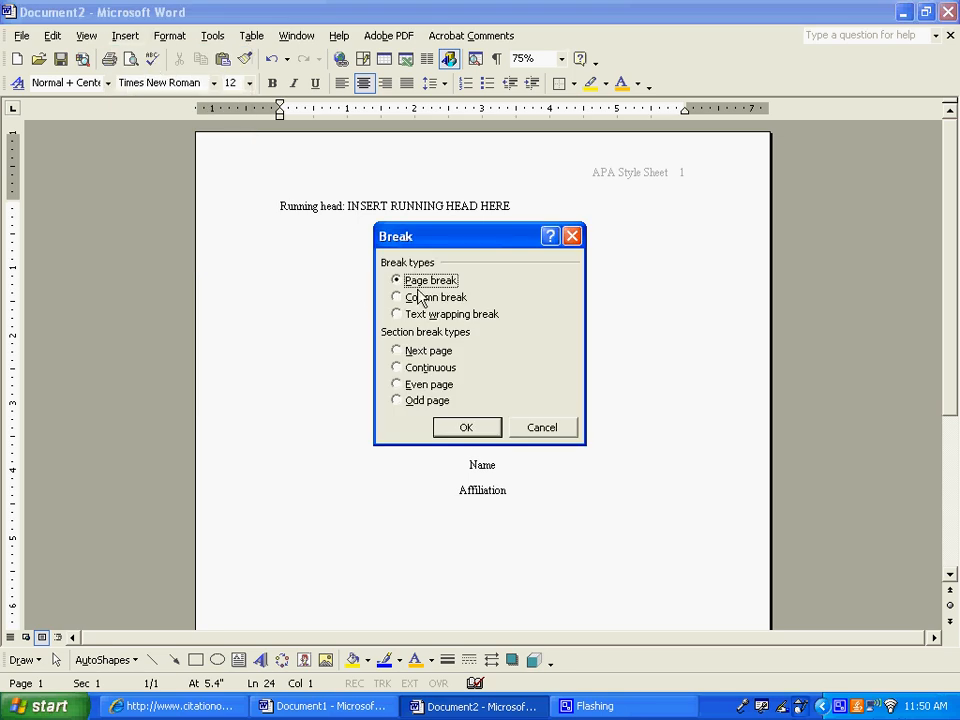
{"action": "left_click", "coordinate": [466, 428]}
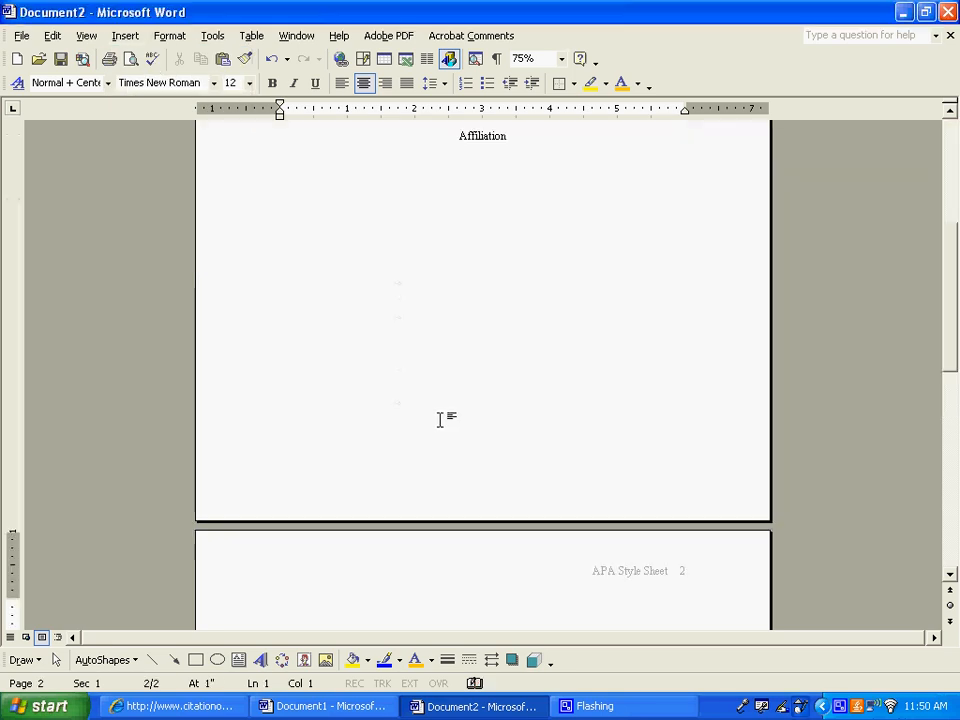
{"action": "scroll", "coordinate": [479, 390], "scroll_direction": "up", "scroll_amount": 6}
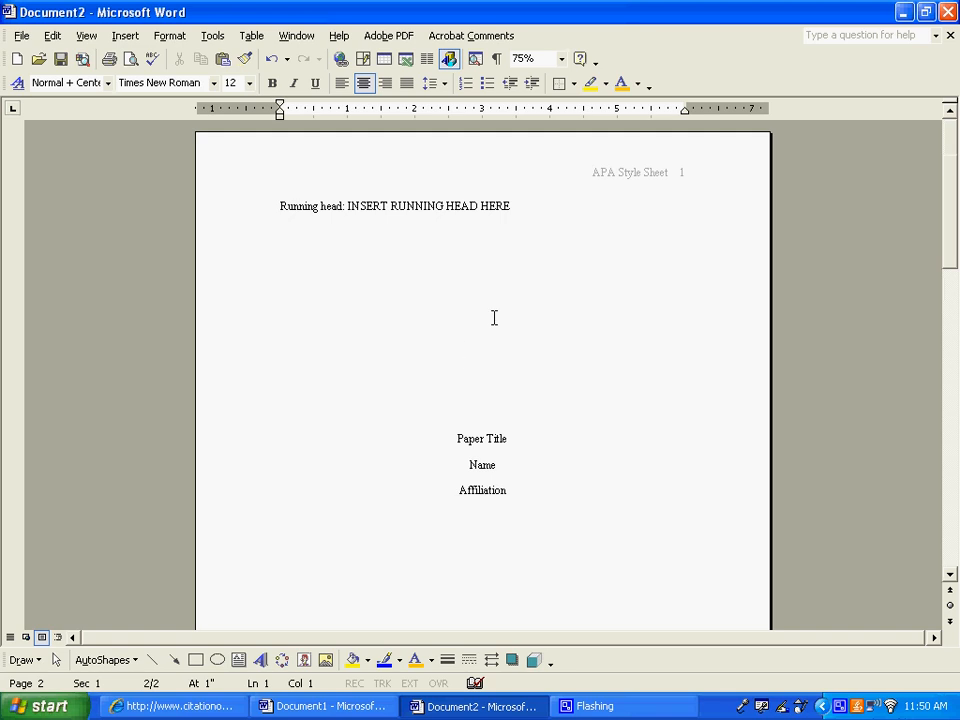
{"action": "scroll", "coordinate": [443, 327], "scroll_direction": "down", "scroll_amount": 8}
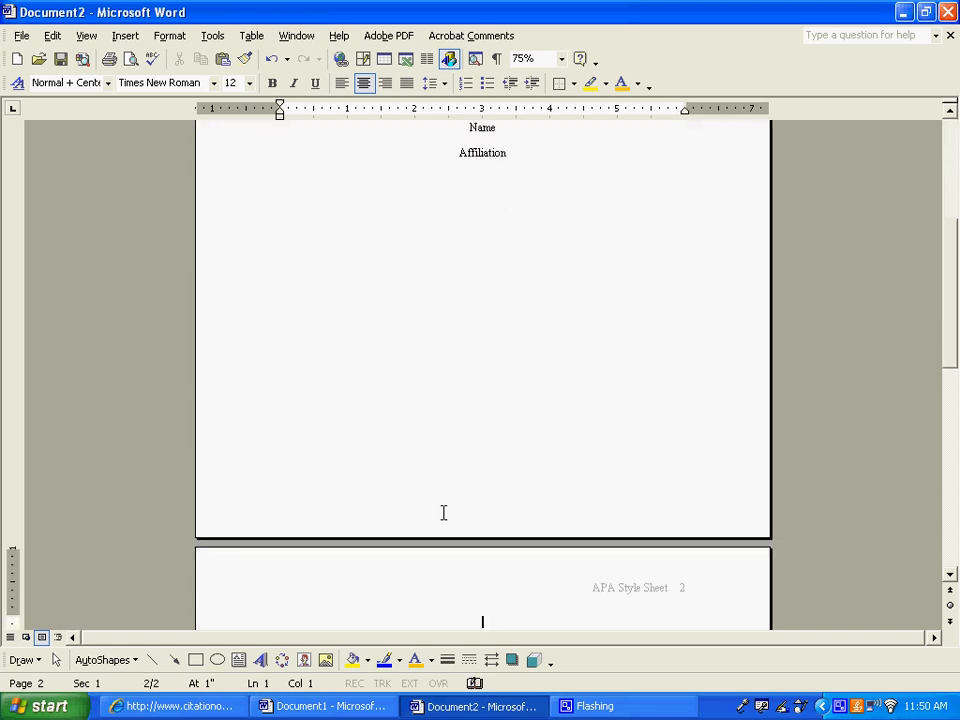
{"action": "scroll", "coordinate": [448, 520], "scroll_direction": "down", "scroll_amount": 2}
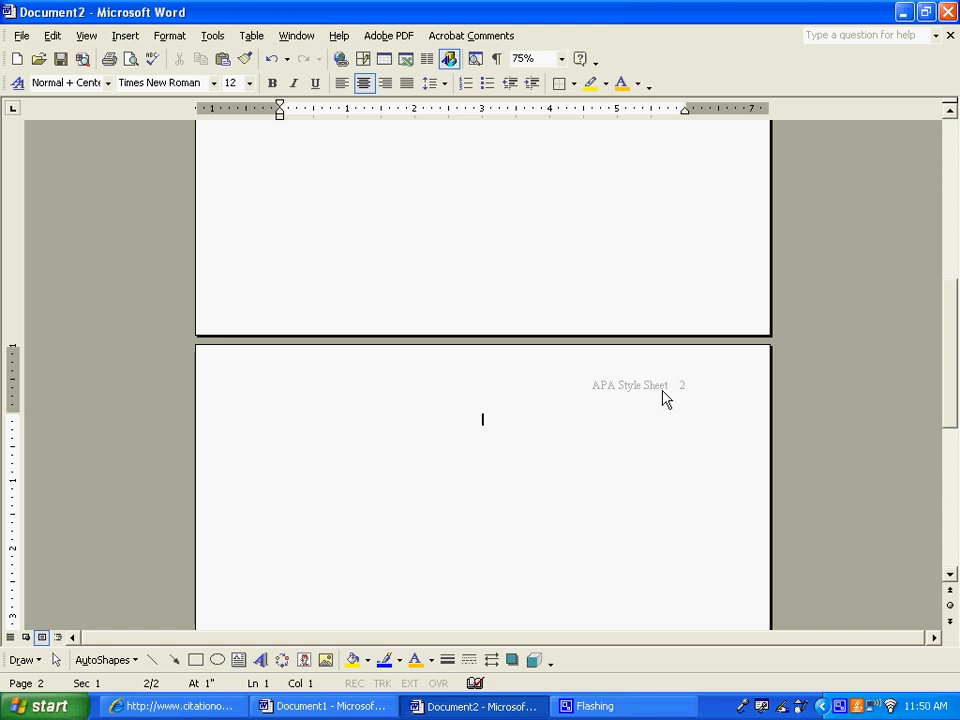
{"action": "scroll", "coordinate": [508, 329], "scroll_direction": "up", "scroll_amount": 10}
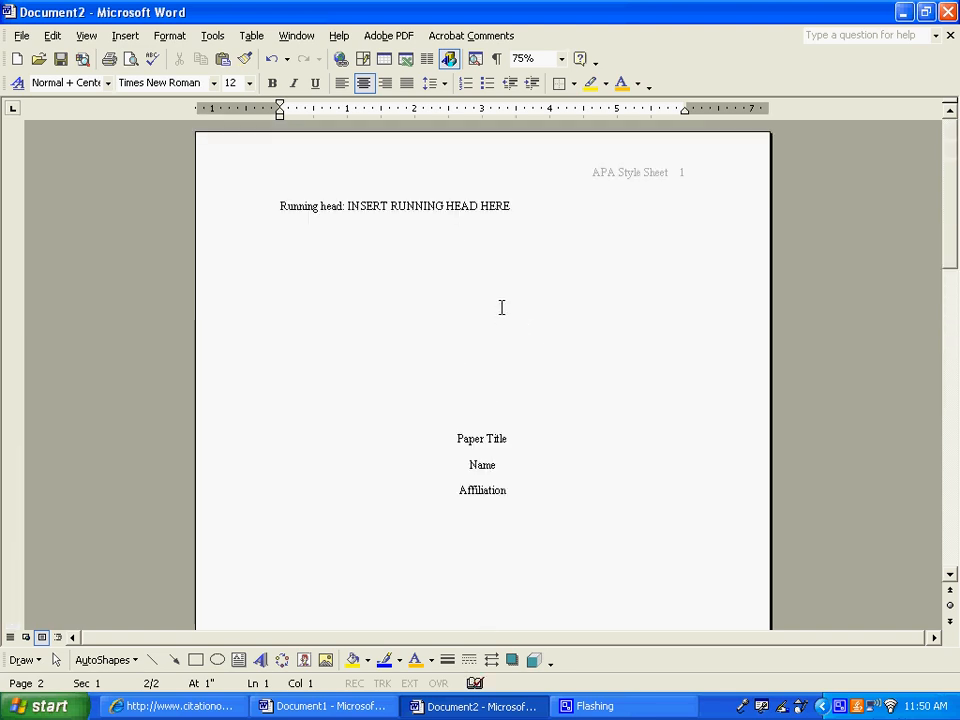
Step: Show the nonprinting formatting marks and review the paragraph marks and page break across the document
{"action": "left_click", "coordinate": [497, 61]}
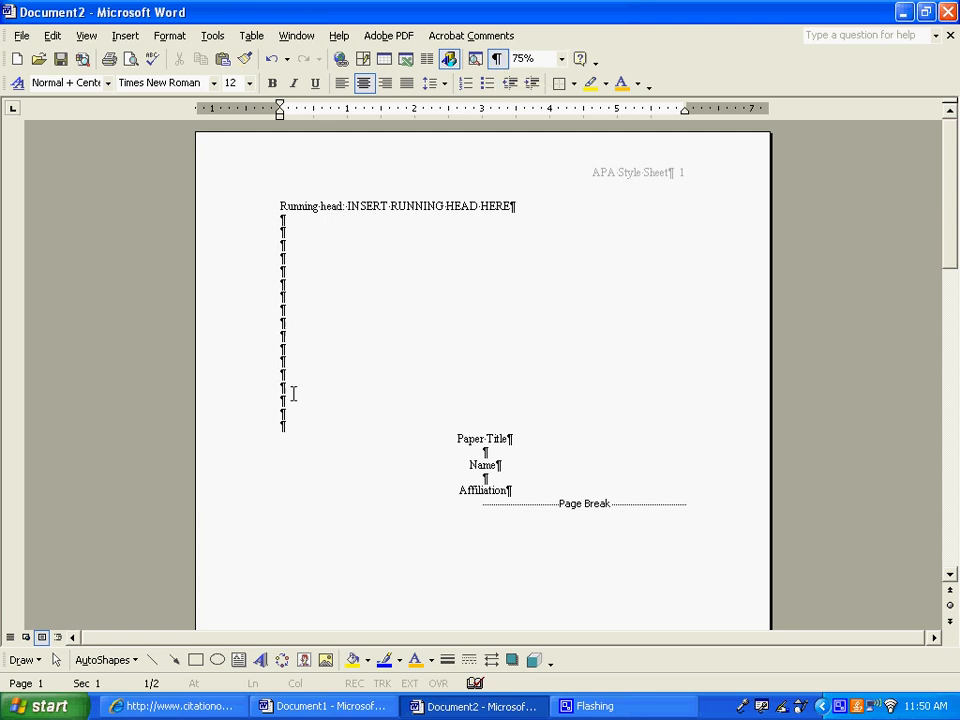
{"action": "scroll", "coordinate": [551, 439], "scroll_direction": "down", "scroll_amount": 2}
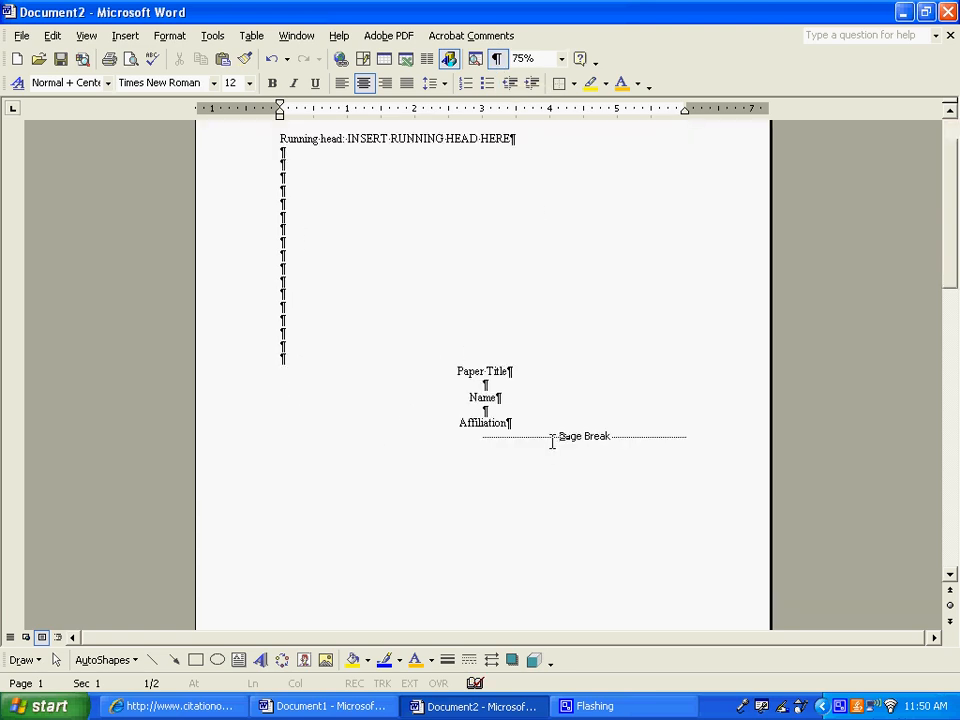
{"action": "scroll", "coordinate": [563, 445], "scroll_direction": "down", "scroll_amount": 3}
{"action": "scroll", "coordinate": [555, 440], "scroll_direction": "down", "scroll_amount": 8}
{"action": "scroll", "coordinate": [542, 435], "scroll_direction": "up", "scroll_amount": 5}
{"action": "scroll", "coordinate": [539, 425], "scroll_direction": "down", "scroll_amount": 2}
{"action": "scroll", "coordinate": [539, 425], "scroll_direction": "up", "scroll_amount": 10}
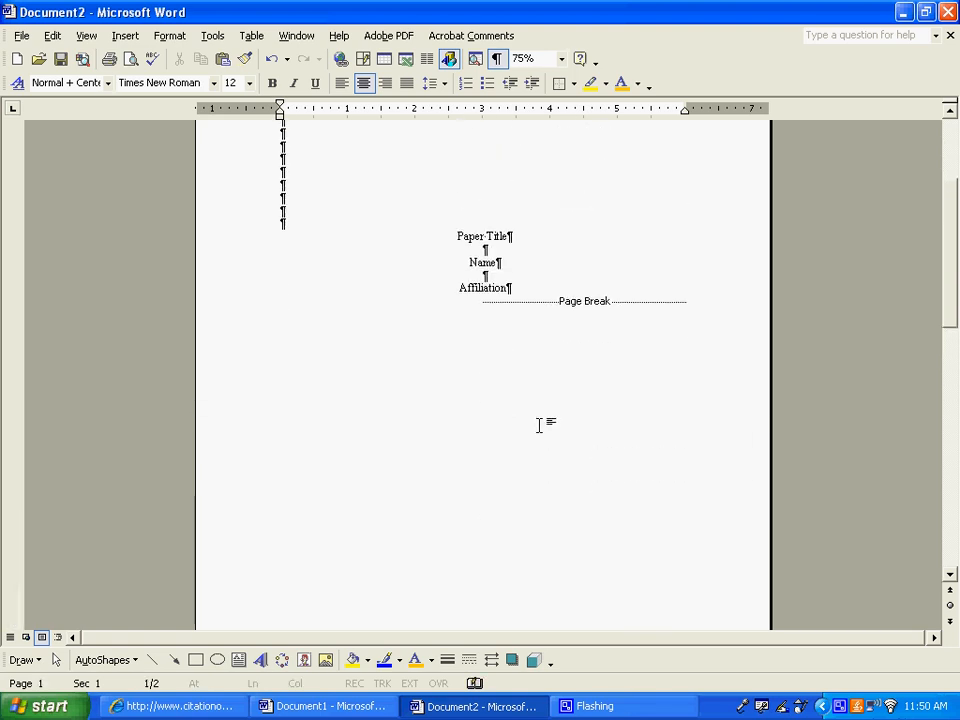